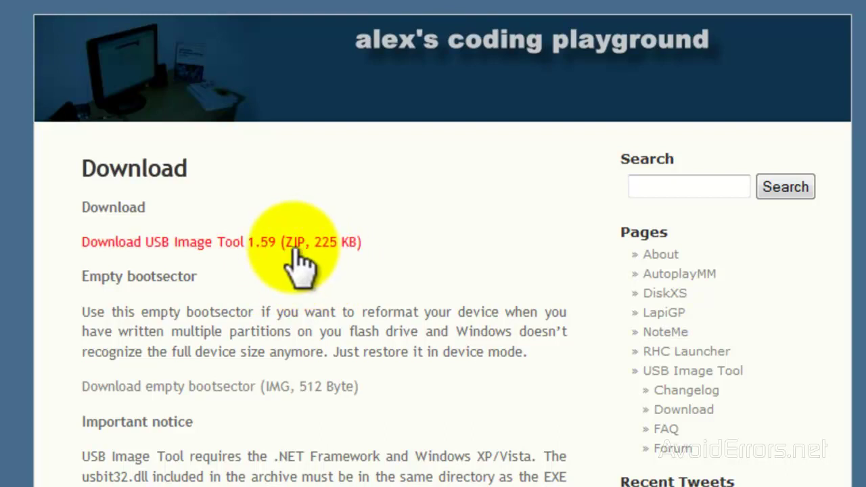
# - Download the USB Image Tool 1.59 zip (225 KB) in Firefox and dismiss the usbit.zip prompt
pyautogui.click(292, 242)
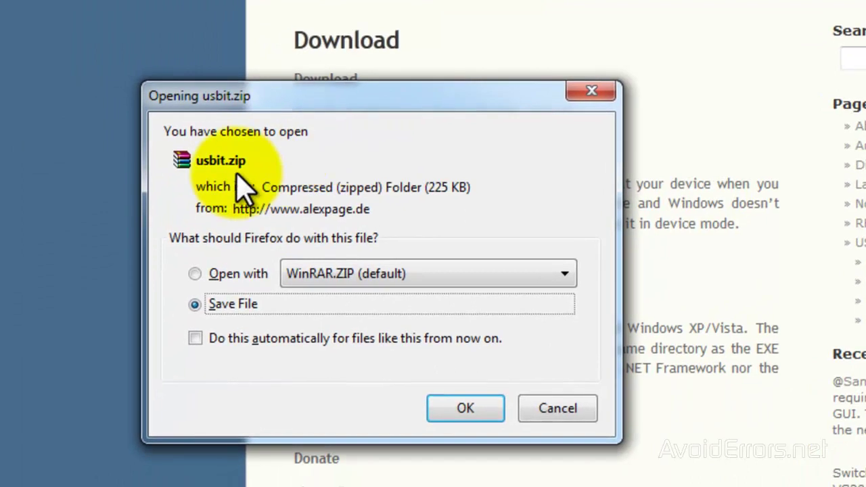
pyautogui.click(544, 409)
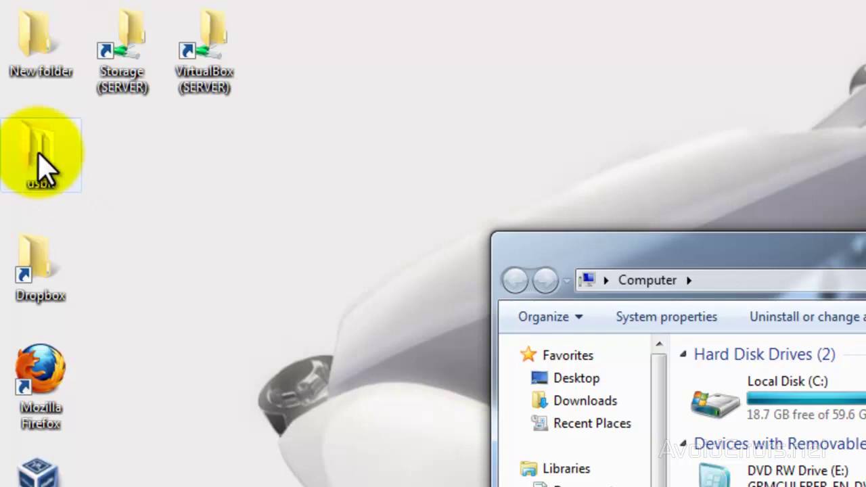
# - Launch USB Image Tool.exe from the usbit folder and close both Explorer windows
pyautogui.doubleClick(39, 169)
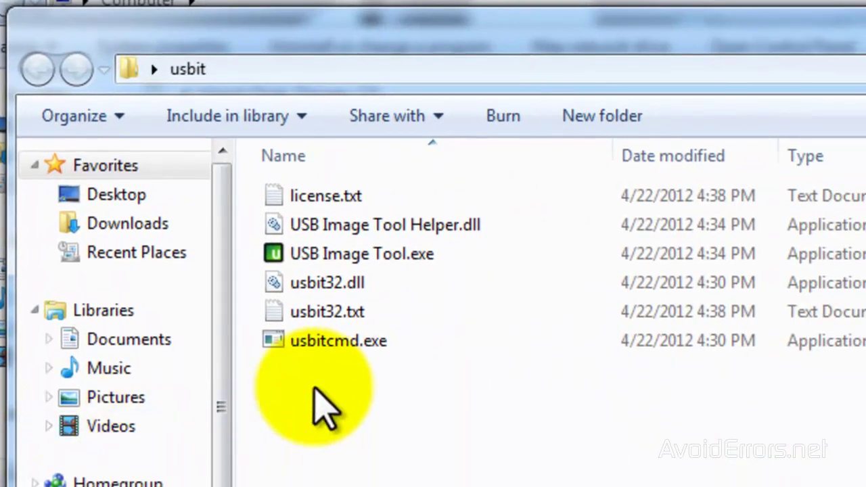
pyautogui.moveTo(362, 254)
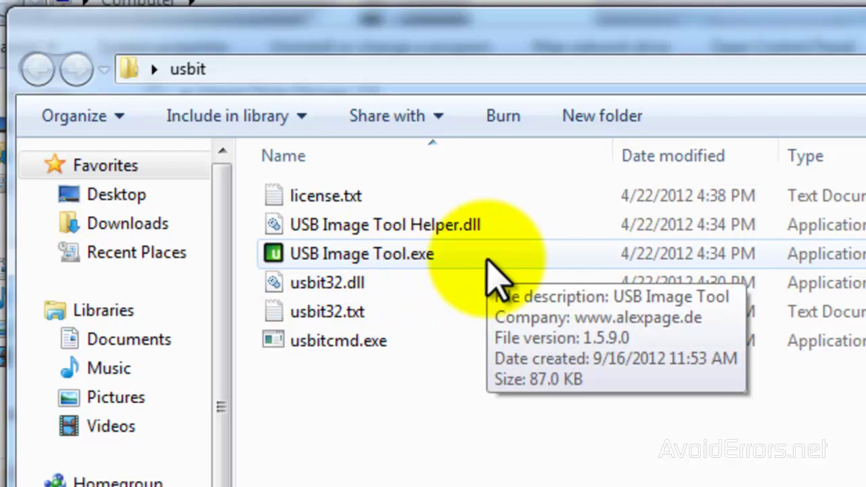
pyautogui.doubleClick(360, 256)
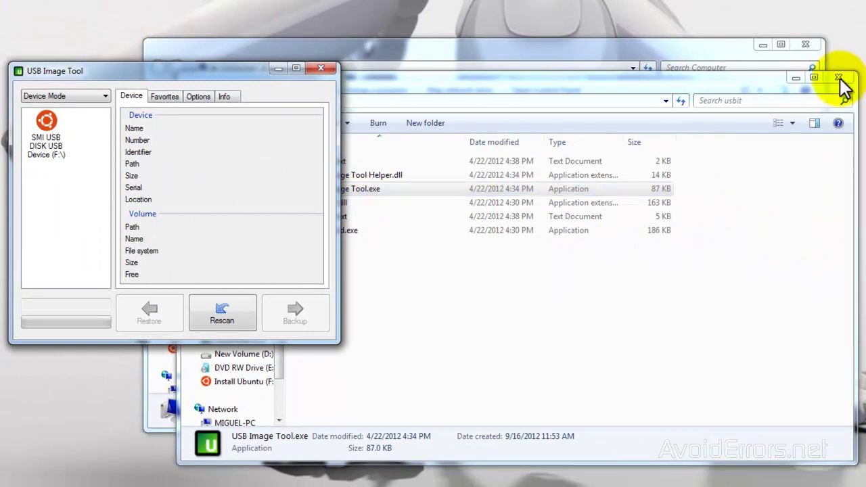
pyautogui.click(838, 77)
pyautogui.click(815, 45)
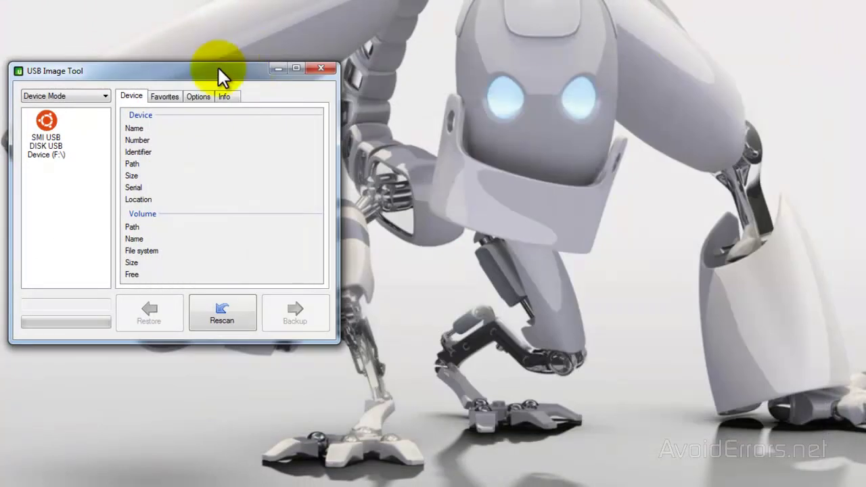
# - Select the SMI USB drive, enable 'Show info message on successful completion', and check the version 1.59 info
pyautogui.moveTo(219, 70); pyautogui.dragTo(485, 97)
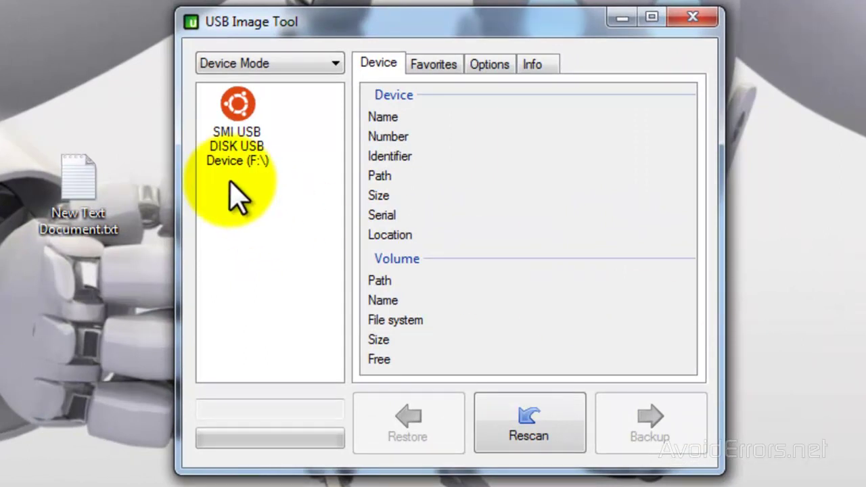
pyautogui.click(240, 116)
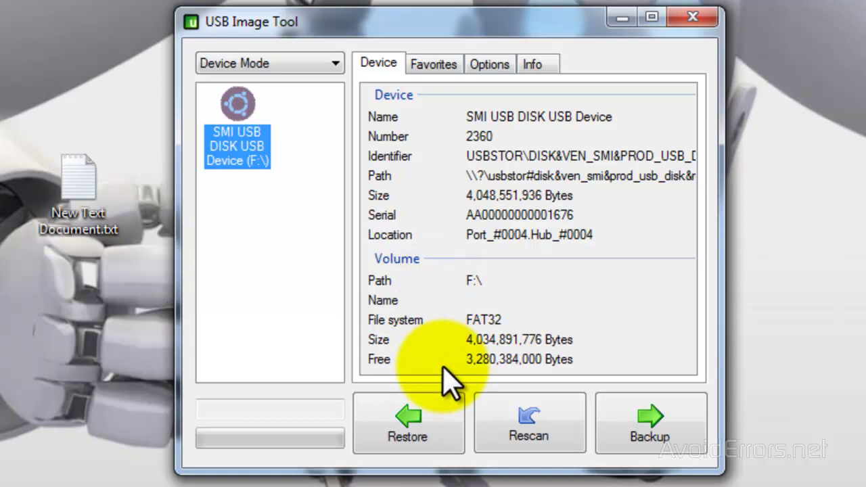
pyautogui.click(488, 63)
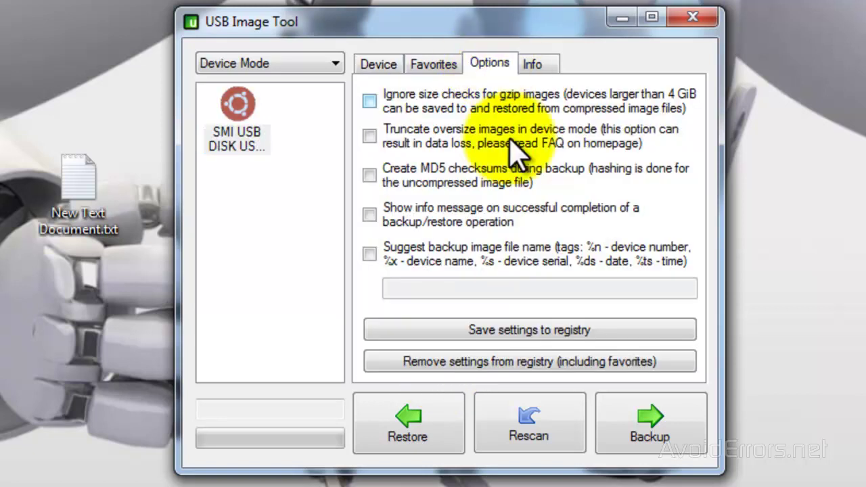
pyautogui.click(369, 214)
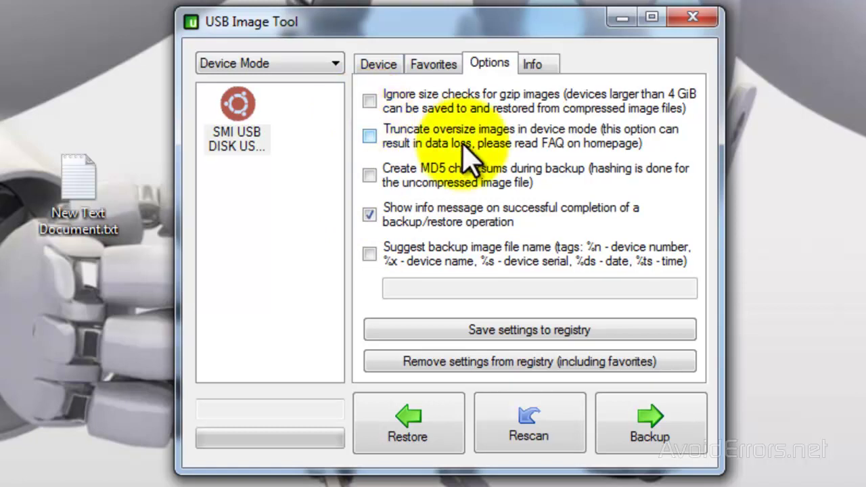
pyautogui.click(534, 64)
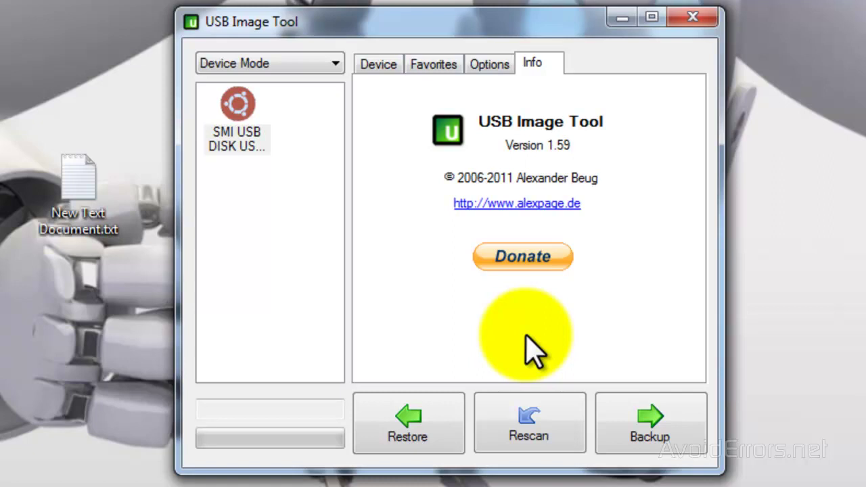
# - Back up the SMI USB drive to UbuntuBootableUSB on the Desktop, acknowledge completion, and close the tool
pyautogui.click(376, 66)
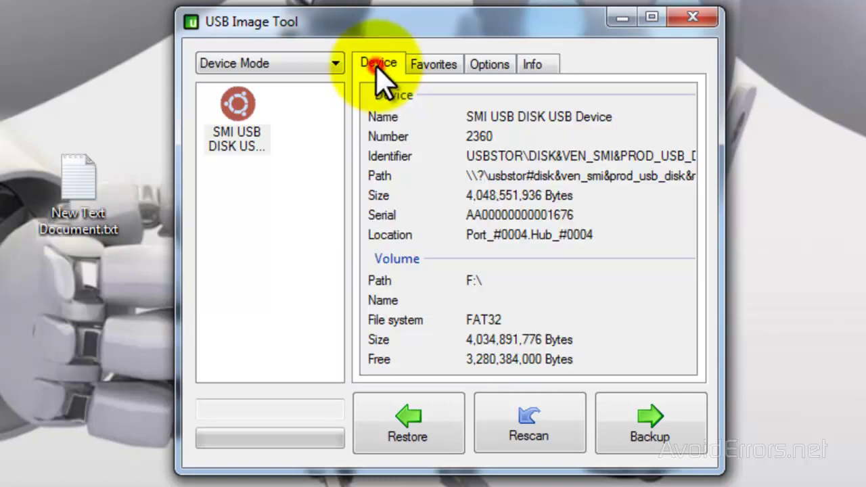
pyautogui.click(622, 433)
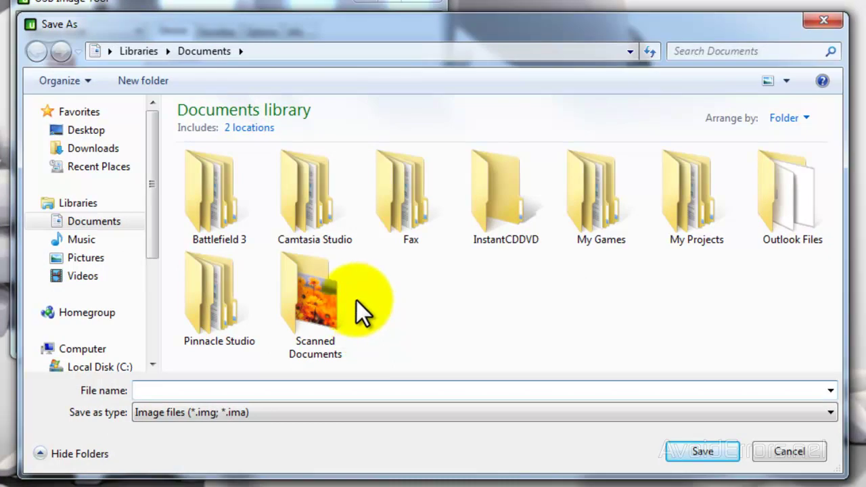
pyautogui.click(88, 130)
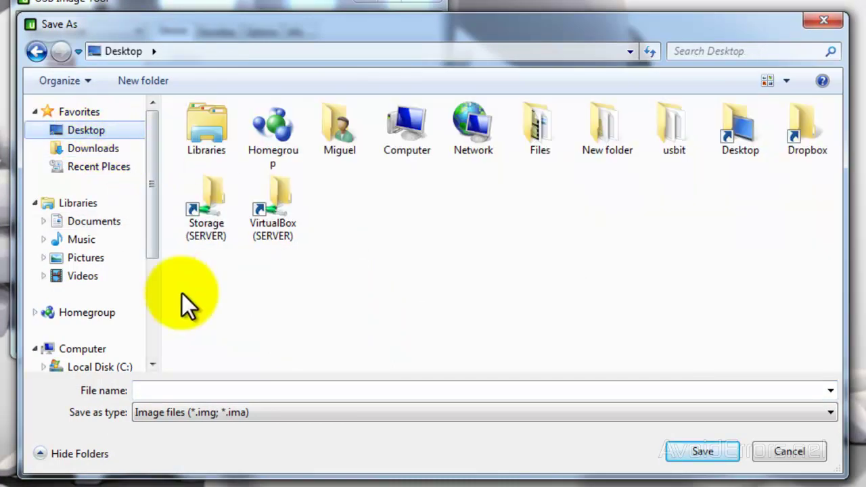
pyautogui.click(166, 392)
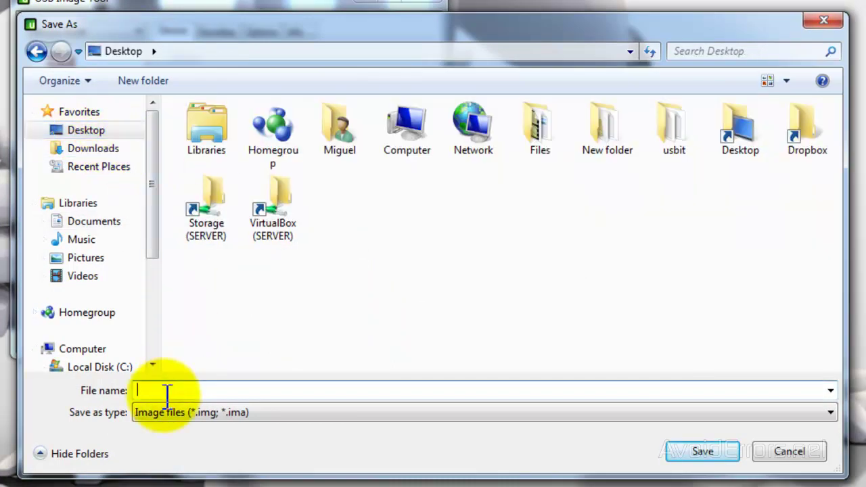
pyautogui.write('UbuntuBootableUSB')
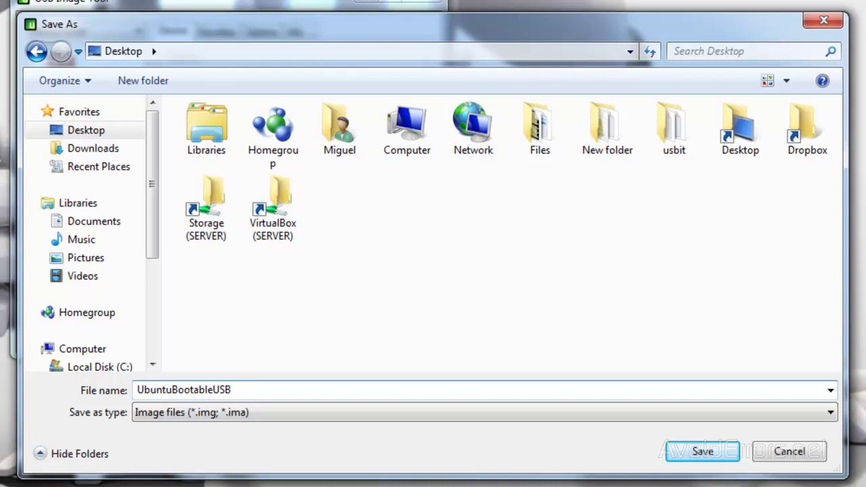
pyautogui.click(702, 452)
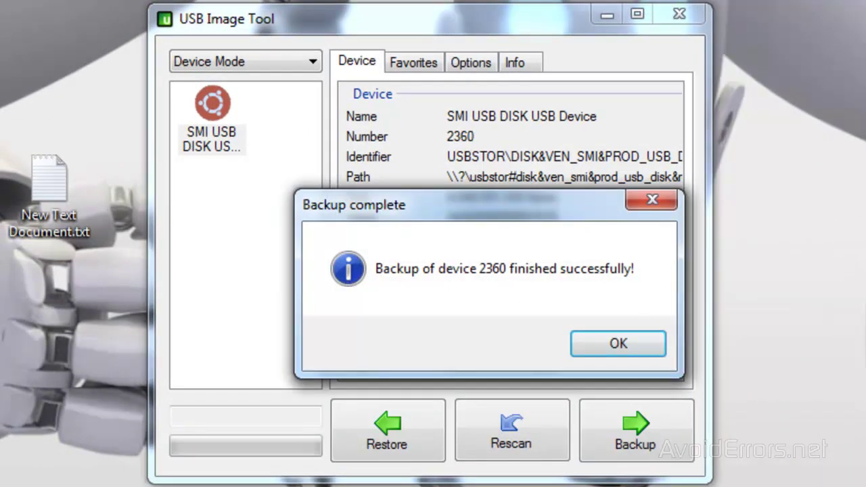
pyautogui.click(622, 350)
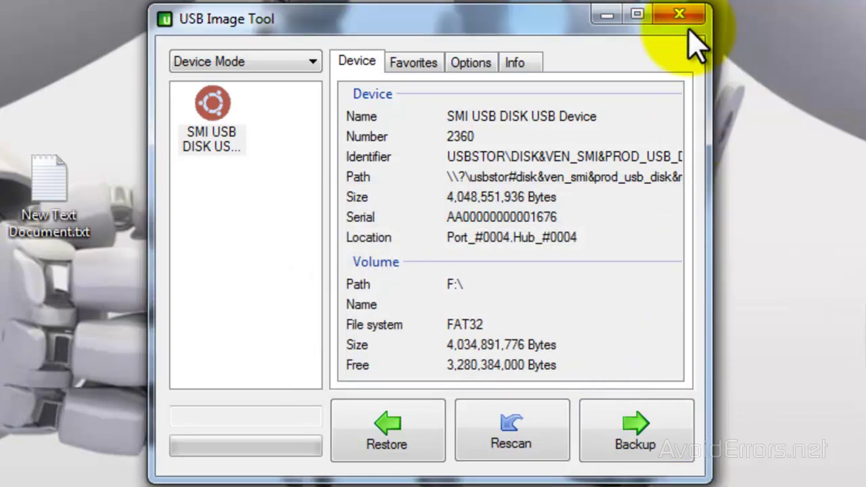
pyautogui.click(680, 15)
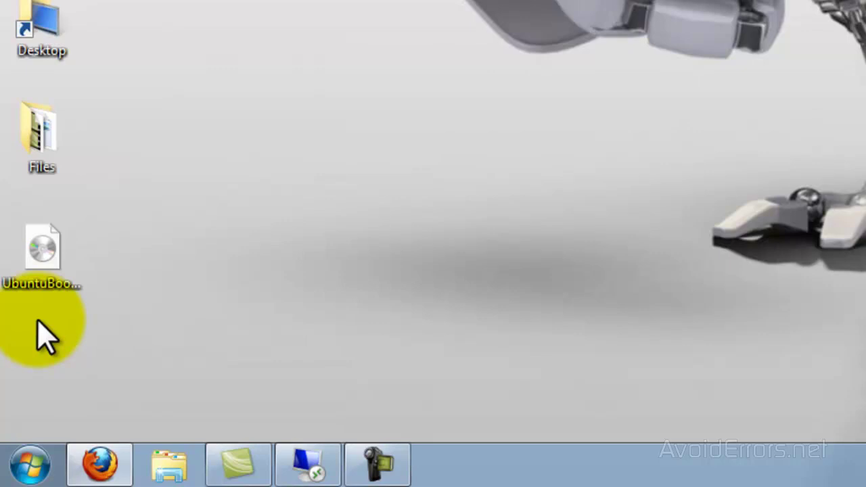
# - Quick-format the Install Ubuntu (F:) drive from Computer, confirming the data erase and completion
pyautogui.click(30, 464)
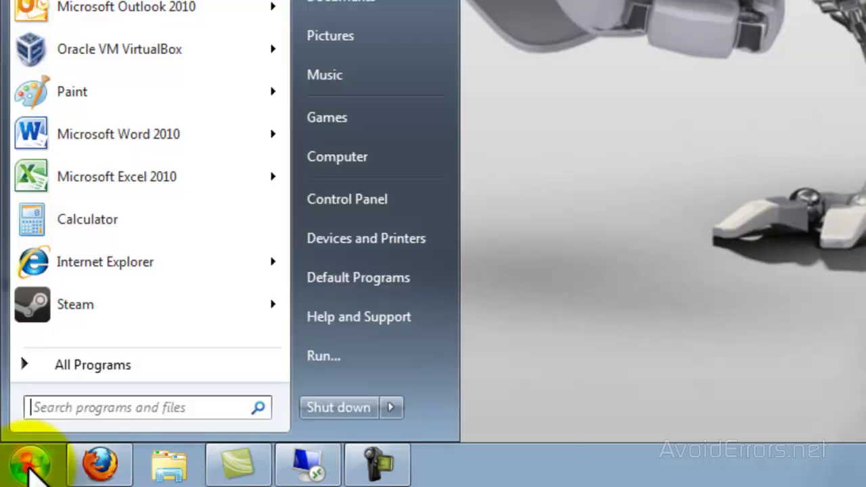
pyautogui.click(382, 163)
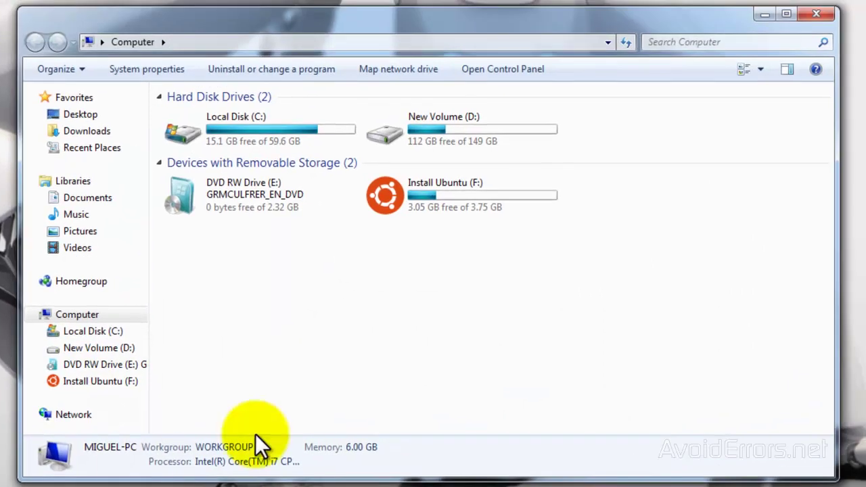
pyautogui.rightClick(445, 191)
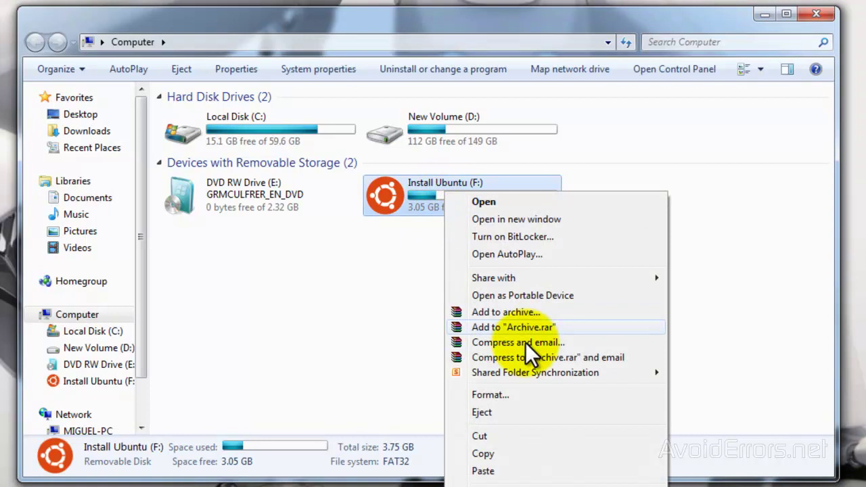
pyautogui.click(519, 396)
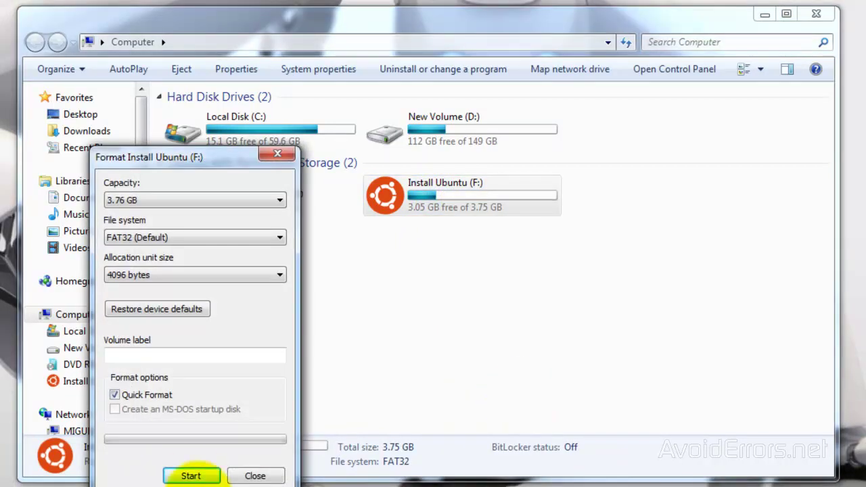
pyautogui.click(197, 472)
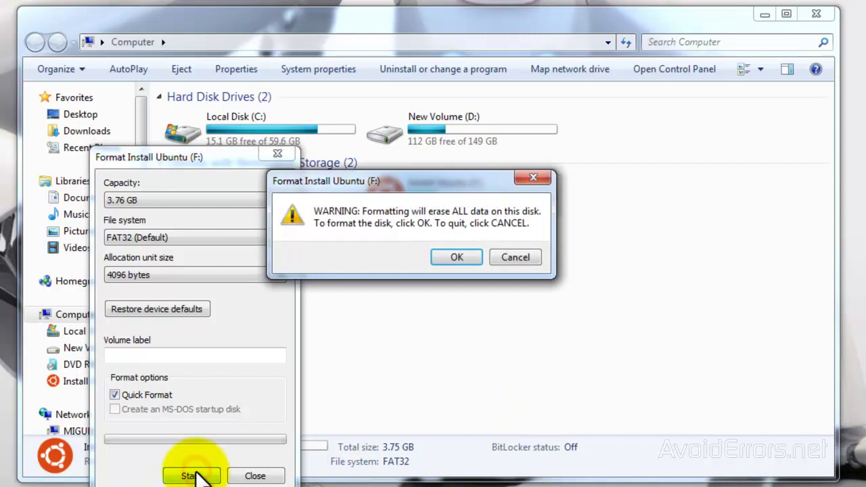
pyautogui.click(458, 255)
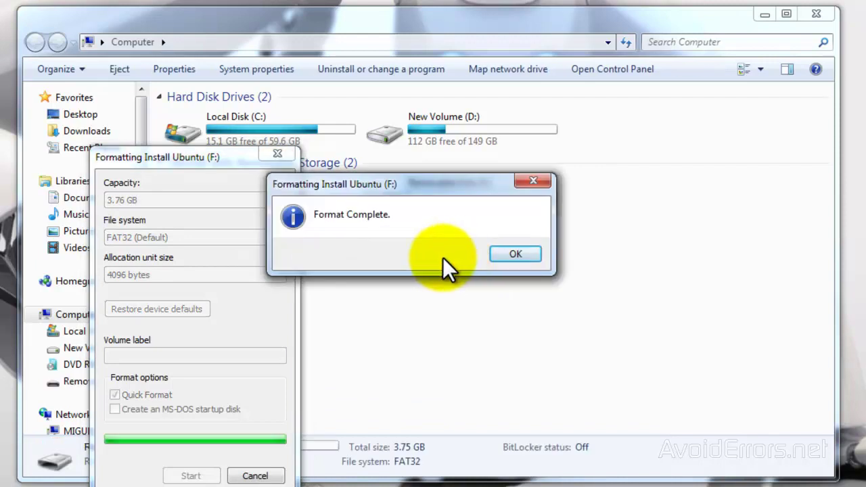
pyautogui.click(514, 253)
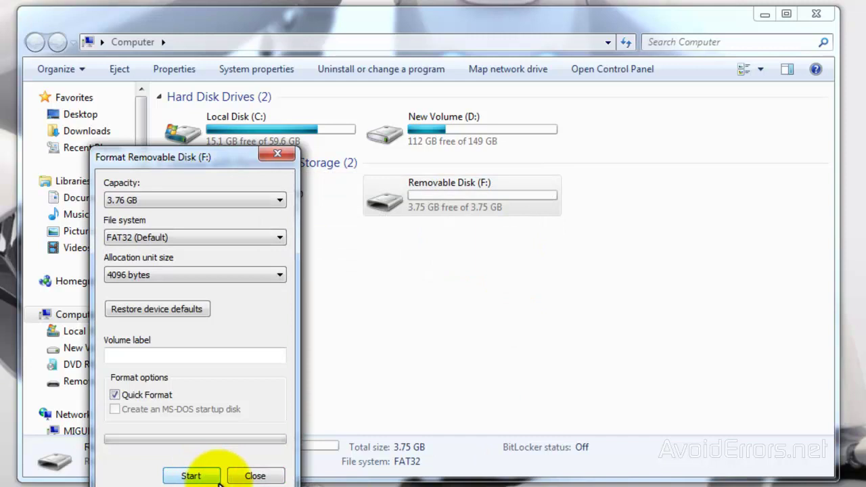
pyautogui.click(245, 476)
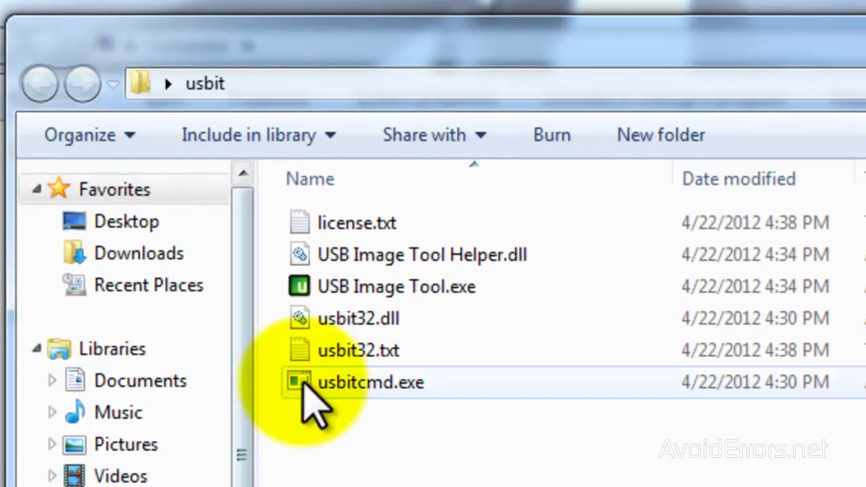
# - Relaunch USB Image Tool and restore UbuntuBootableUSB.img onto the SMI USB disk (F:)
pyautogui.click(389, 298)
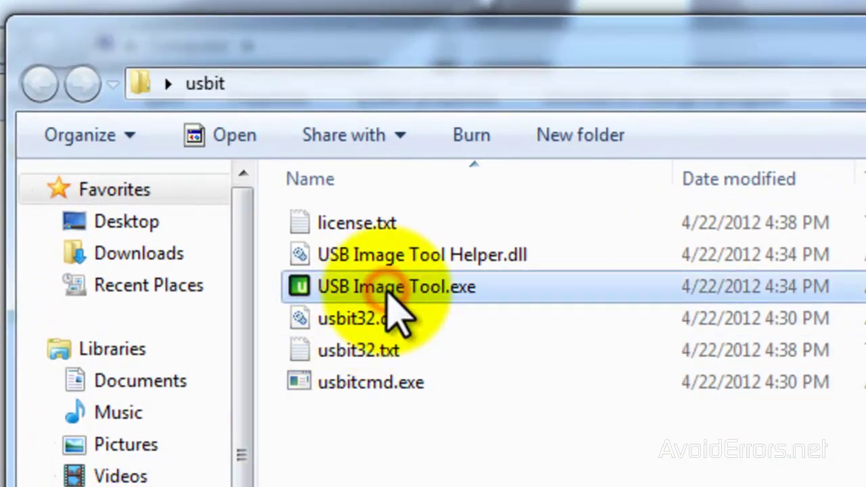
pyautogui.doubleClick(389, 294)
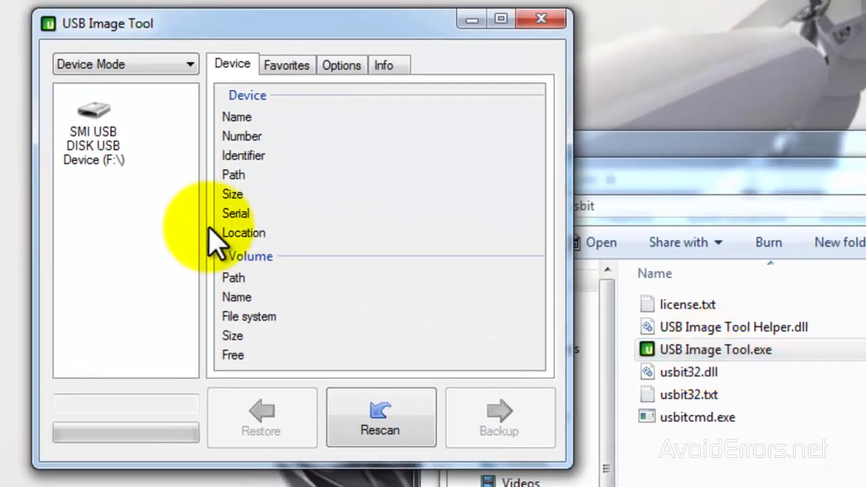
pyautogui.click(98, 162)
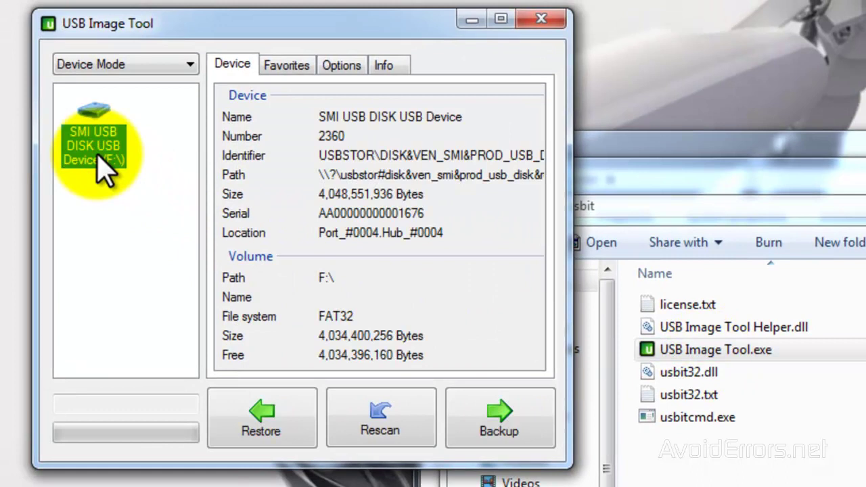
pyautogui.click(262, 425)
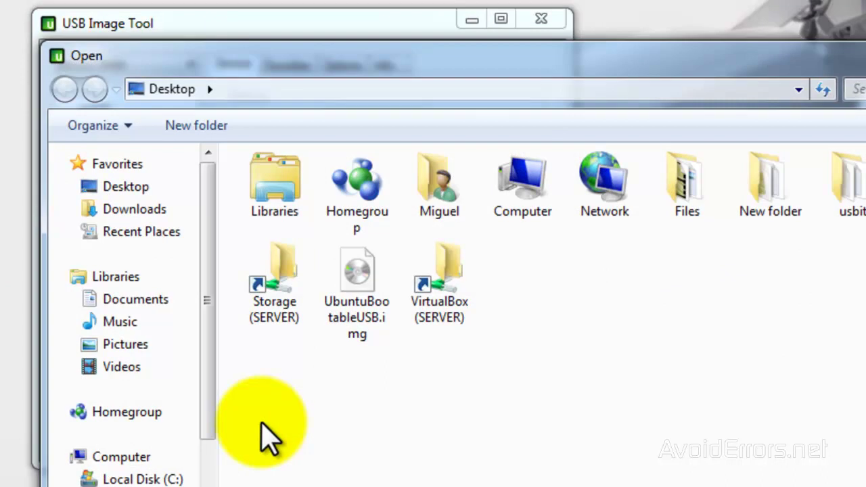
pyautogui.click(359, 287)
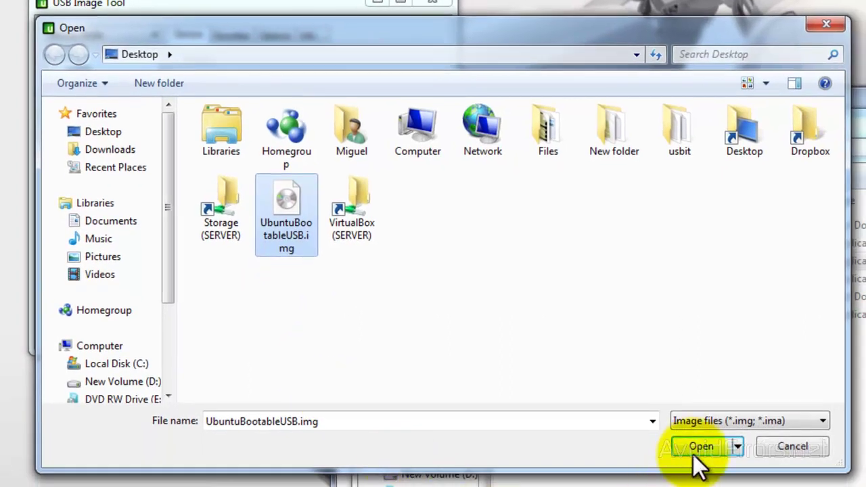
pyautogui.click(695, 447)
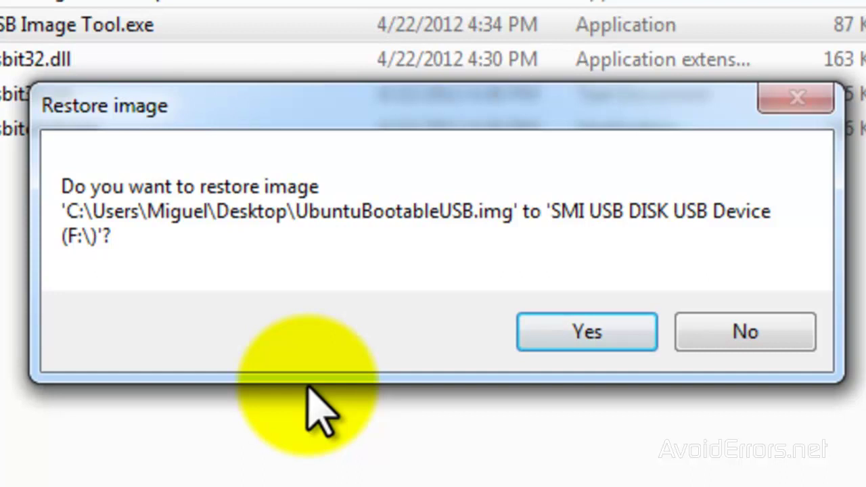
pyautogui.click(545, 337)
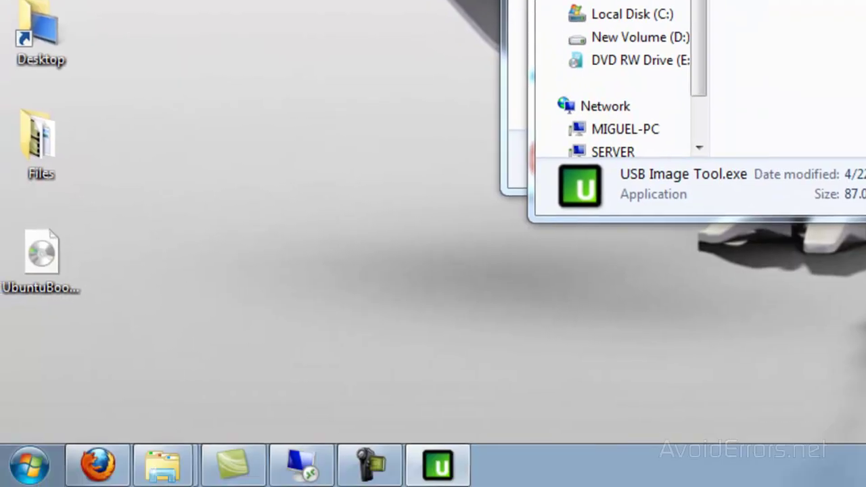
# - Open the F: drive from Computer to verify it is Install Ubuntu with the Ubuntu files, then go back
pyautogui.click(24, 464)
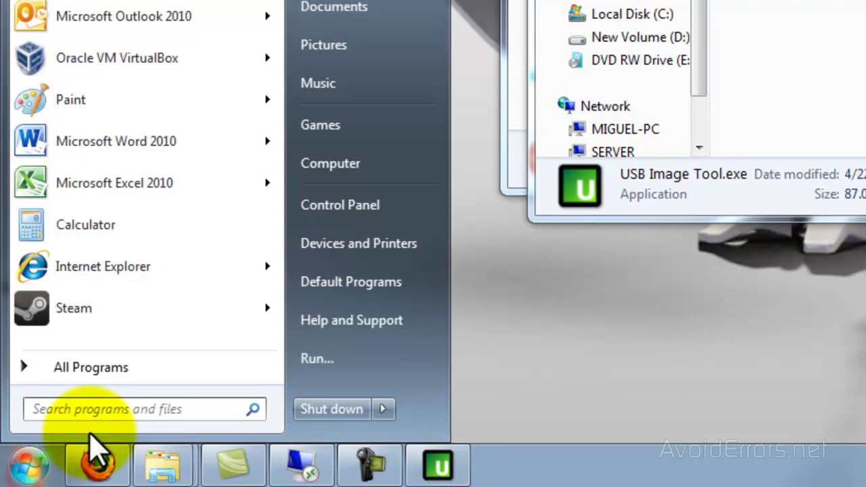
pyautogui.click(332, 164)
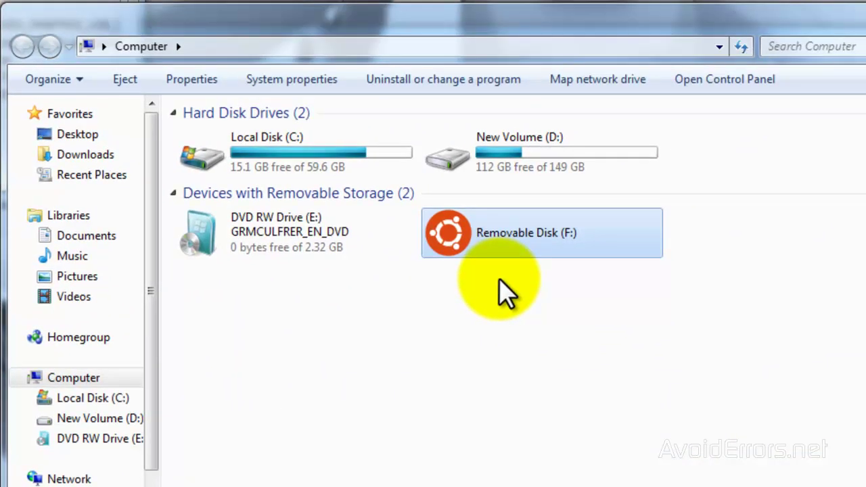
pyautogui.click(511, 285)
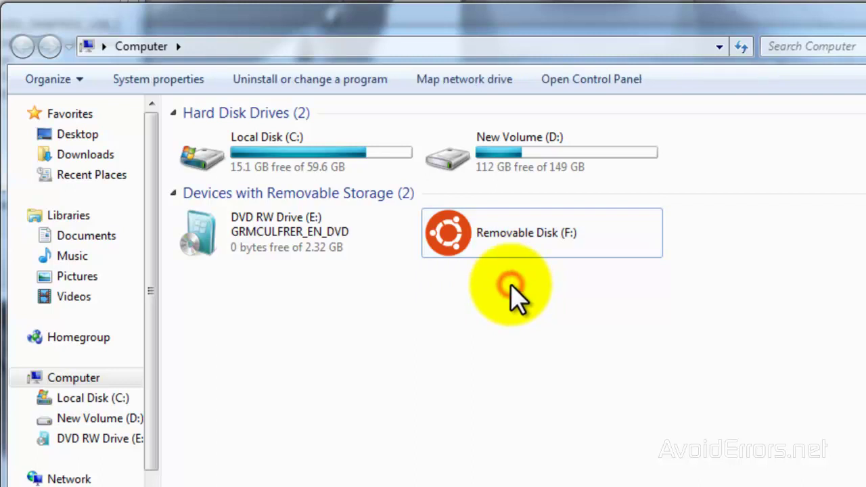
pyautogui.click(518, 246)
pyautogui.rightClick(518, 245)
pyautogui.click(547, 249)
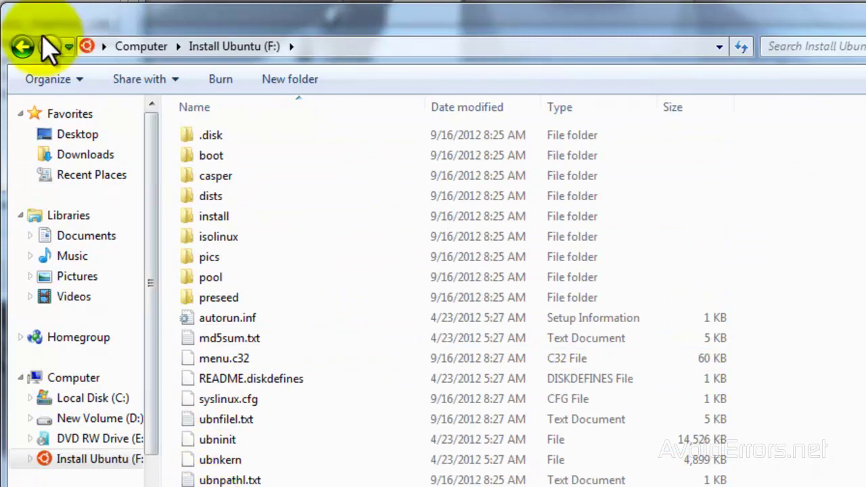
pyautogui.click(22, 46)
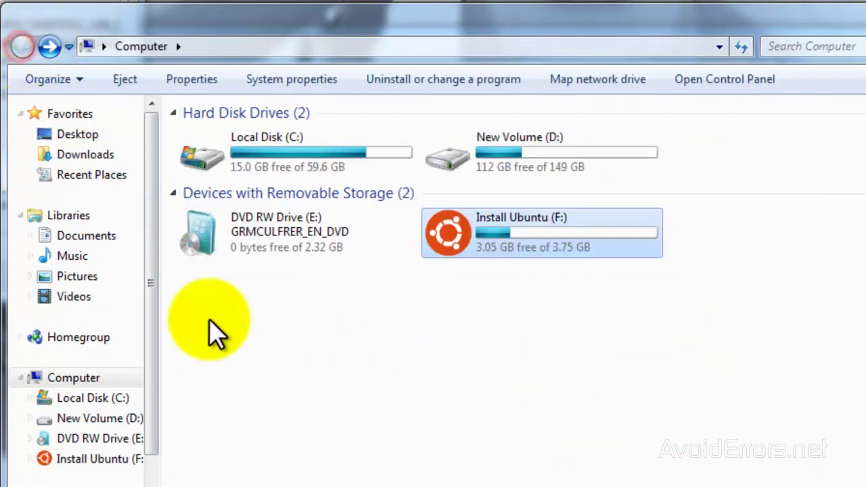
pyautogui.click(518, 300)
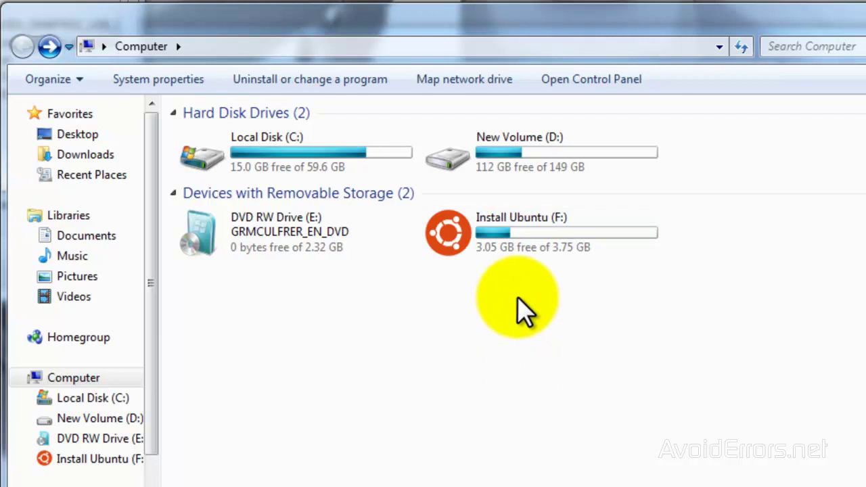